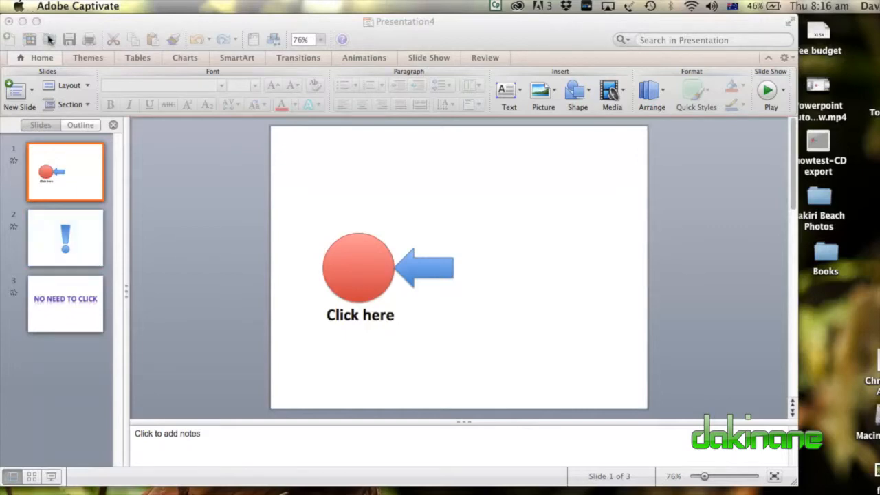
Bring the presentation forward and look through slides 1–3 before duplicating
left_click(75, 238)
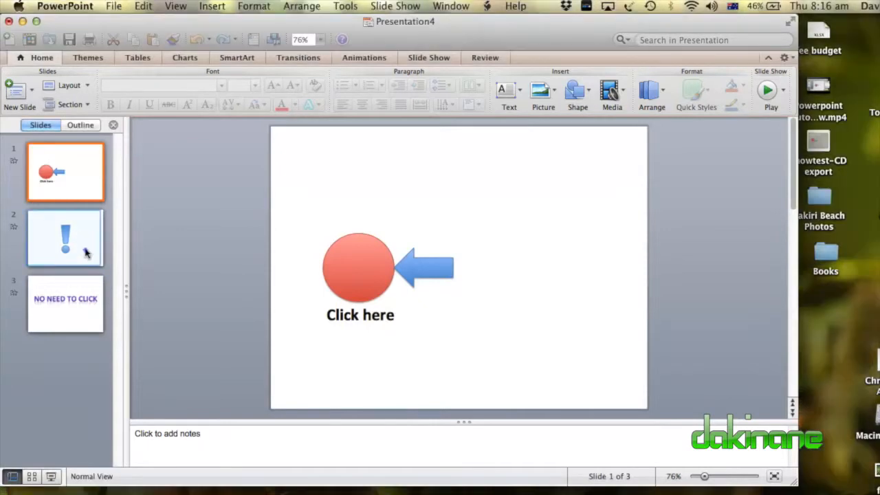
left_click(86, 255)
left_click(86, 301)
left_click(89, 184)
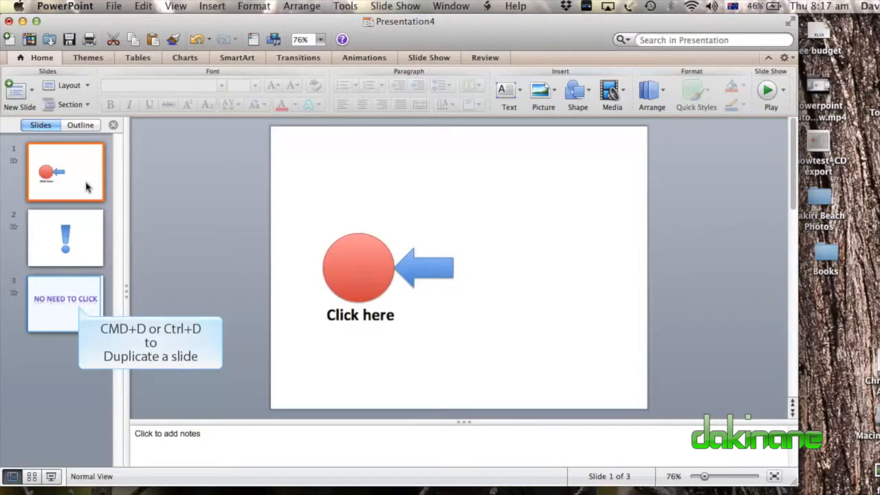
Duplicate the NO NEED TO CLICK slide as slide 4 and delete its text box, leaving it blank
left_click(79, 317)
key("super+d")
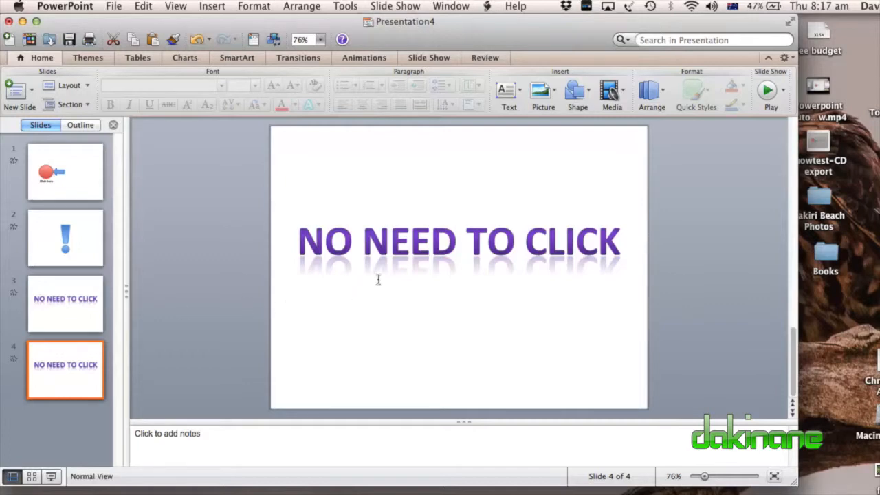
left_click(404, 244)
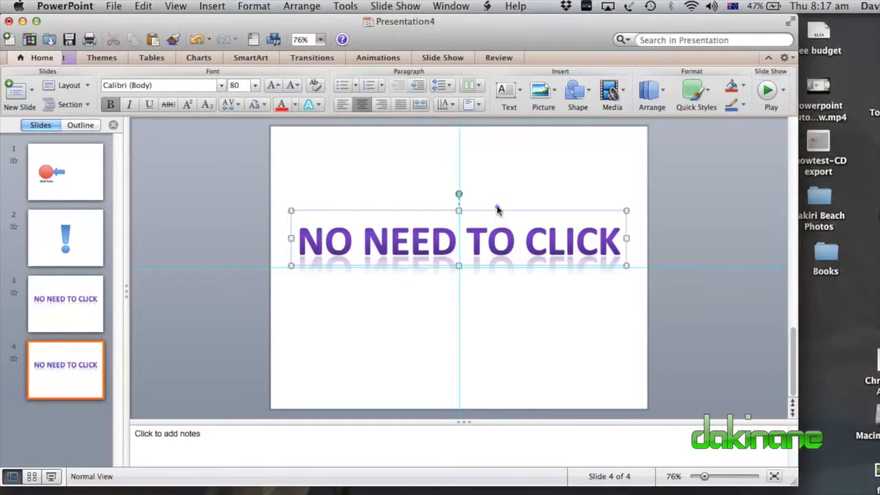
key("Delete")
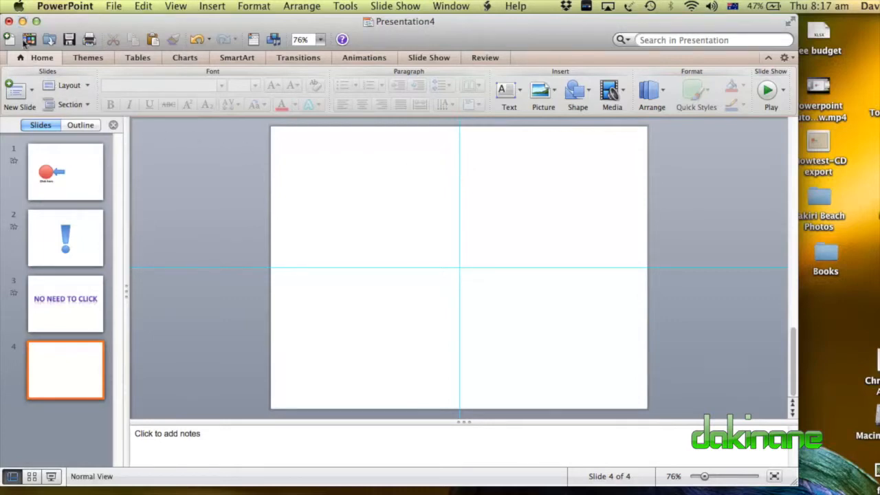
Hide PowerPoint, go back up to the CDTutorial folder in Finder and close its window
left_click(22, 21)
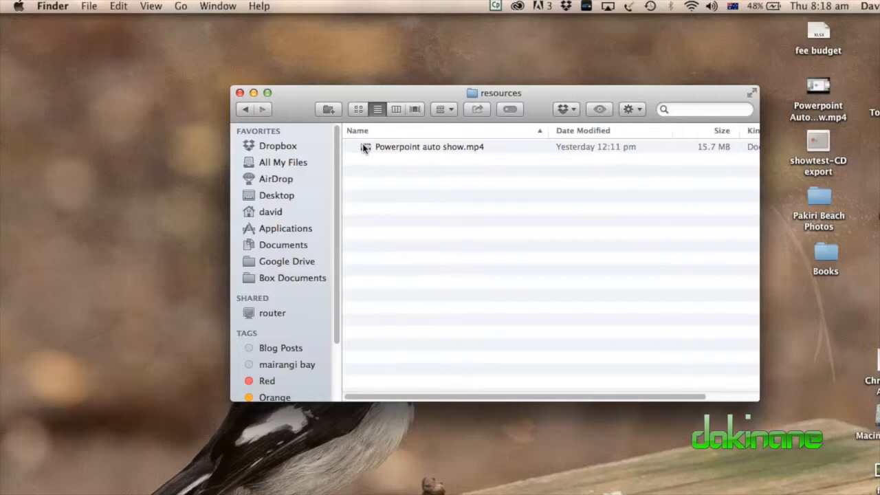
key("super+bracketleft")
left_click(242, 110)
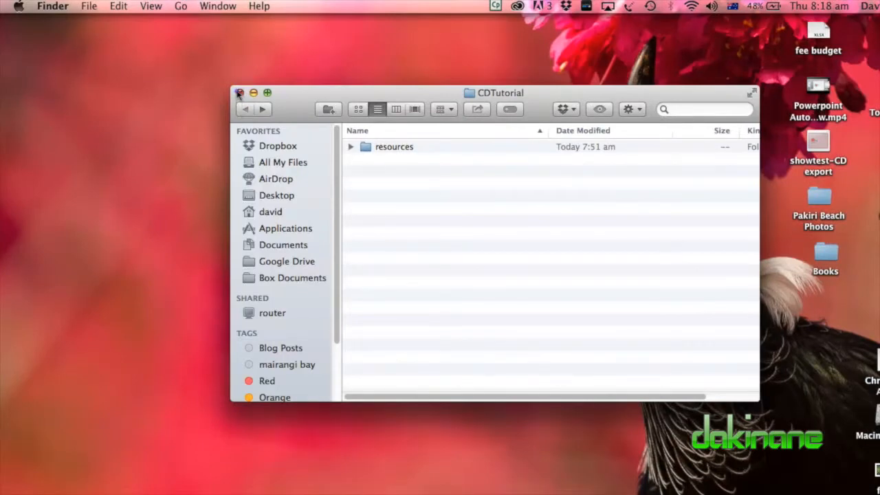
left_click(239, 93)
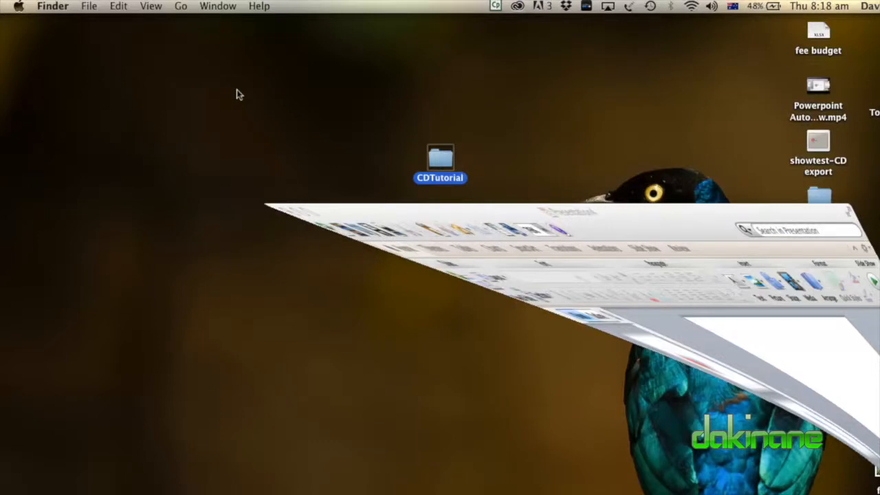
key("super+c")
Start Save As and choose Desktop > CDTutorial as the save location
left_click(114, 6)
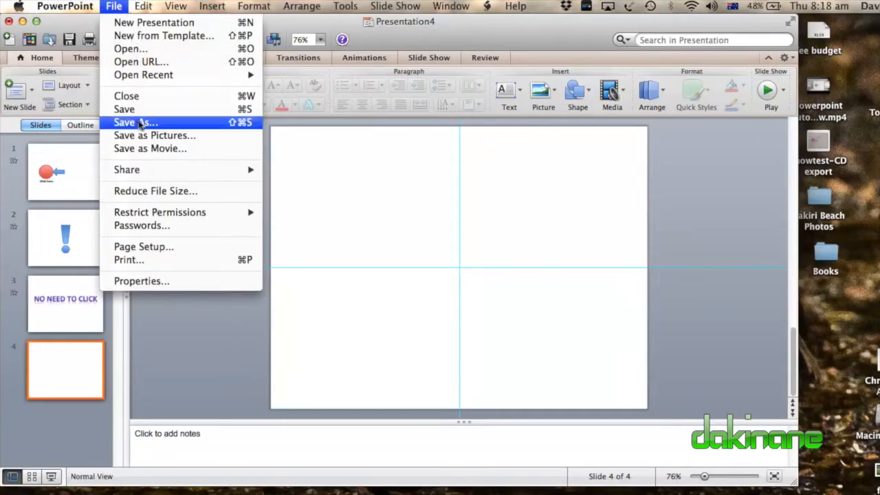
left_click(138, 122)
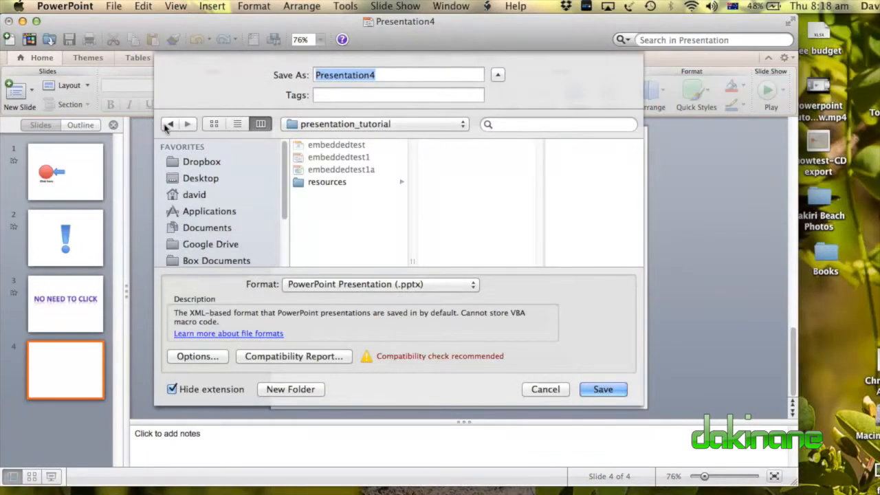
left_click(200, 179)
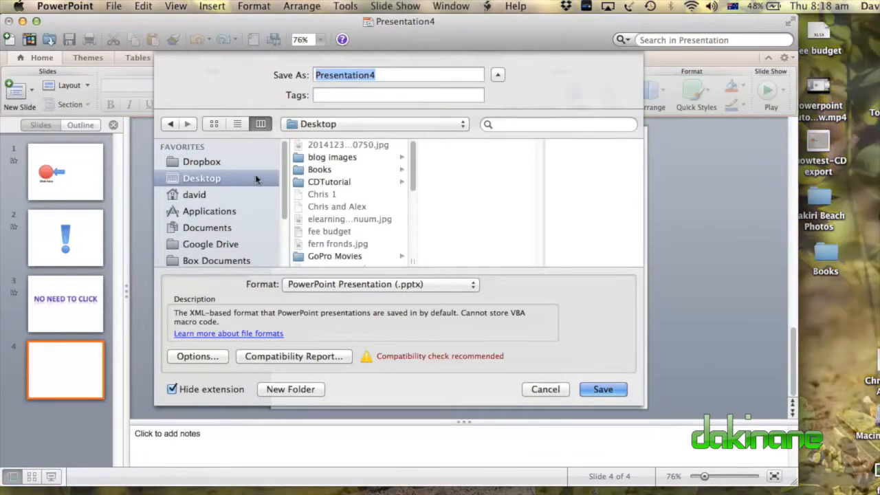
left_click(329, 181)
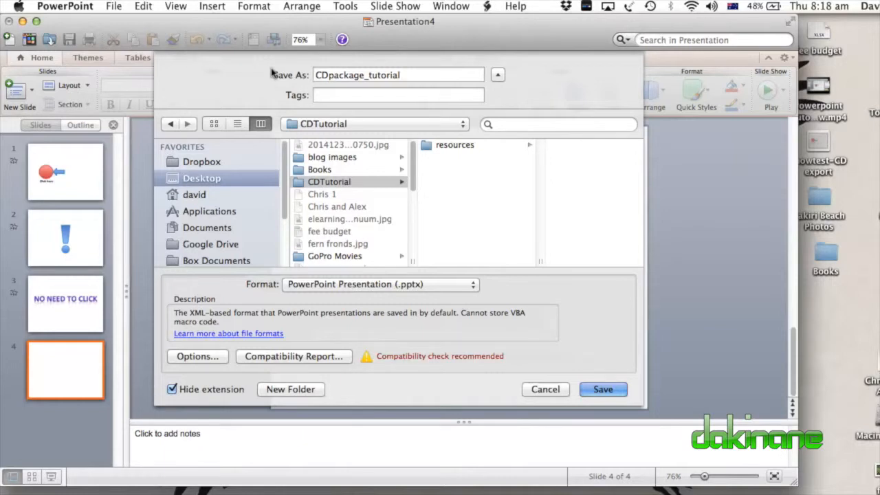
Save the presentation as CDpackage_tutorial.ppsx in PowerPoint Show (.ppsx) format
left_click(472, 285)
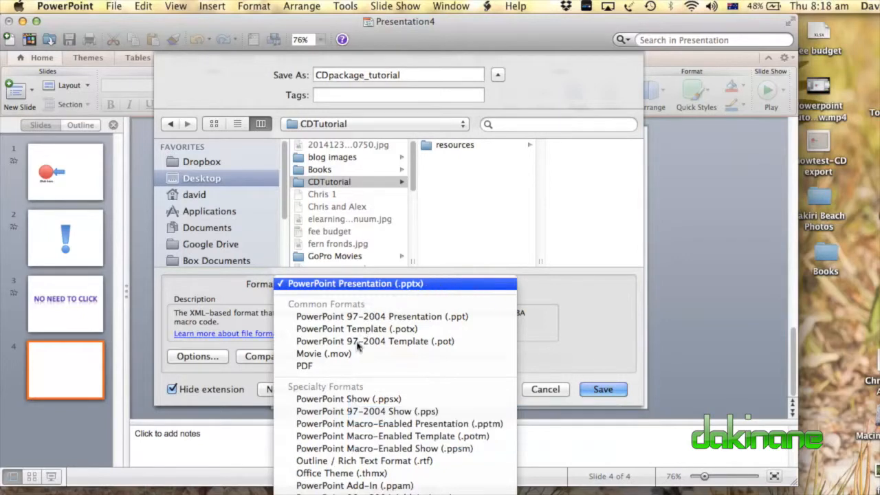
left_click(348, 399)
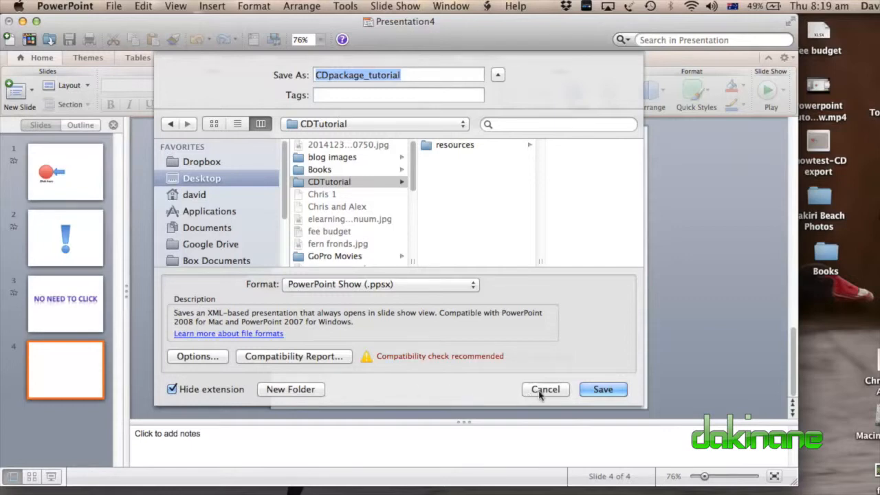
left_click(604, 389)
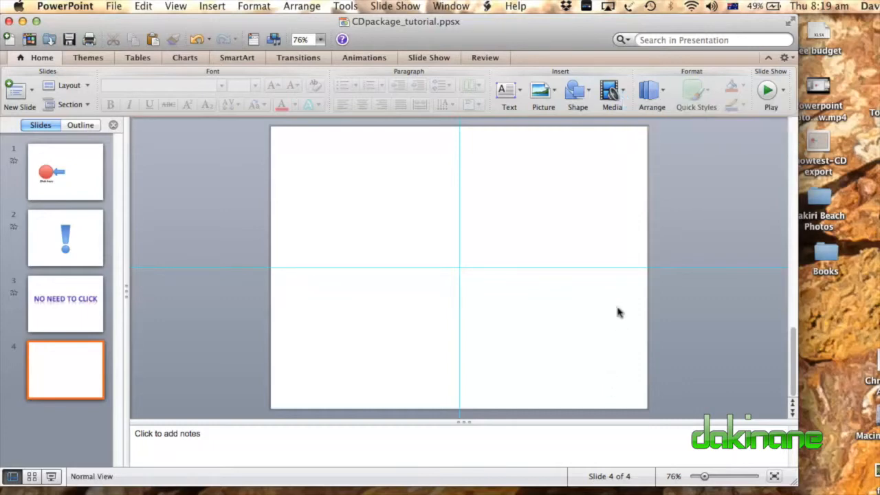
Insert the movie Powerpoint auto show.mp4 from CDTutorial/resources onto slide 4
left_click(622, 93)
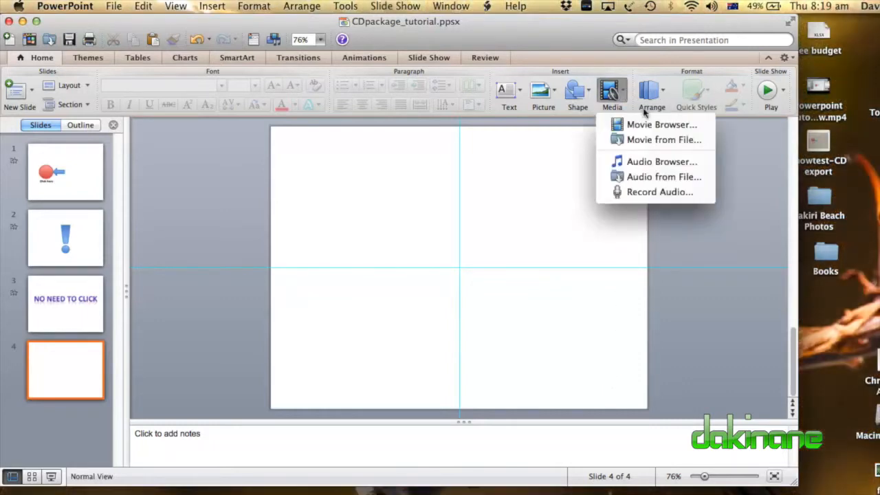
left_click(650, 140)
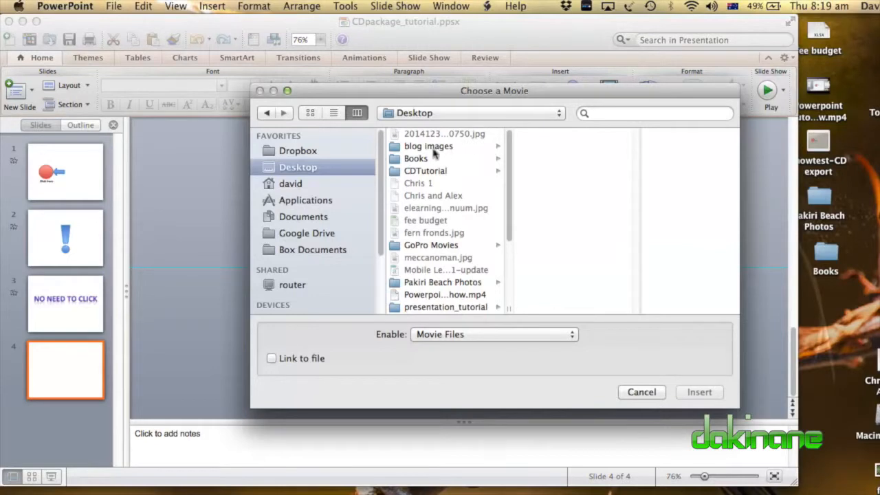
left_click(417, 171)
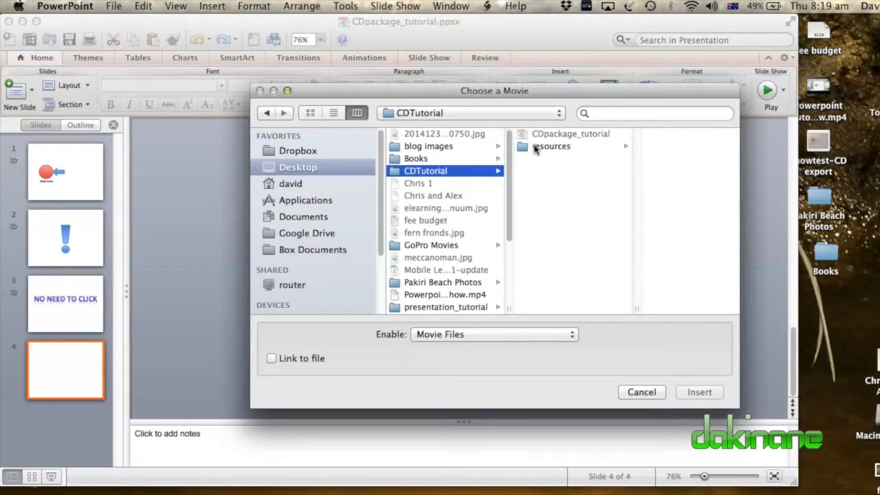
left_click(538, 146)
left_click(640, 134)
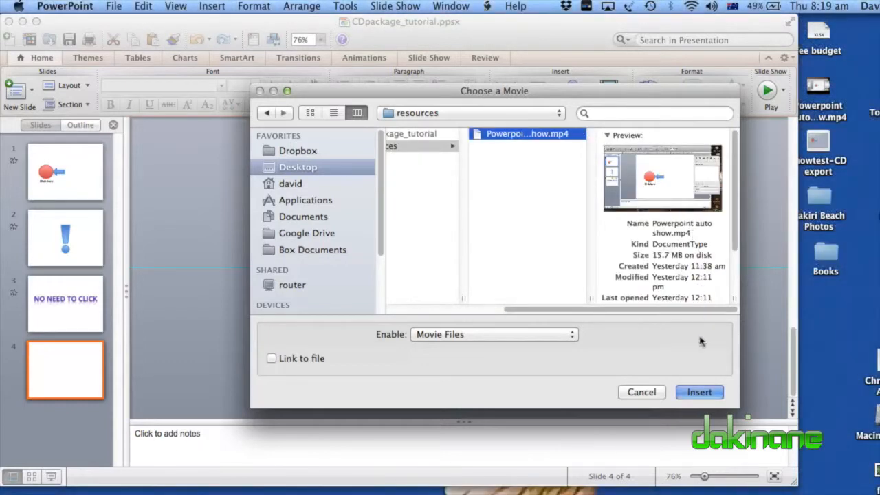
left_click(700, 393)
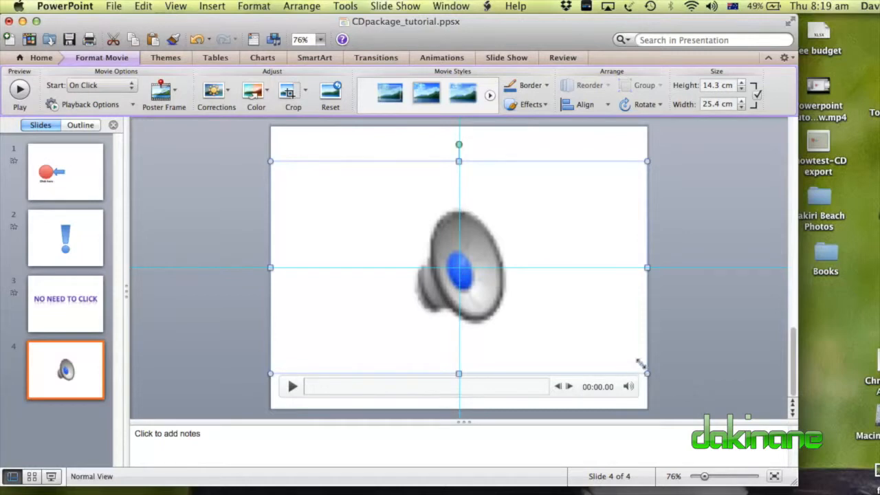
Shrink and centre the movie on the slide and set it to start Automatically
left_click_drag(647, 375, 586, 339)
left_click_drag(404, 230, 435, 231)
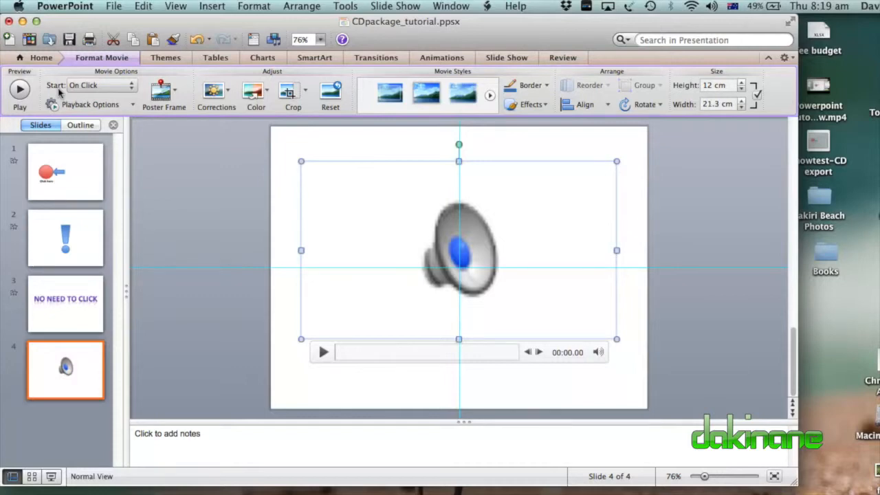
left_click(132, 85)
left_click(96, 75)
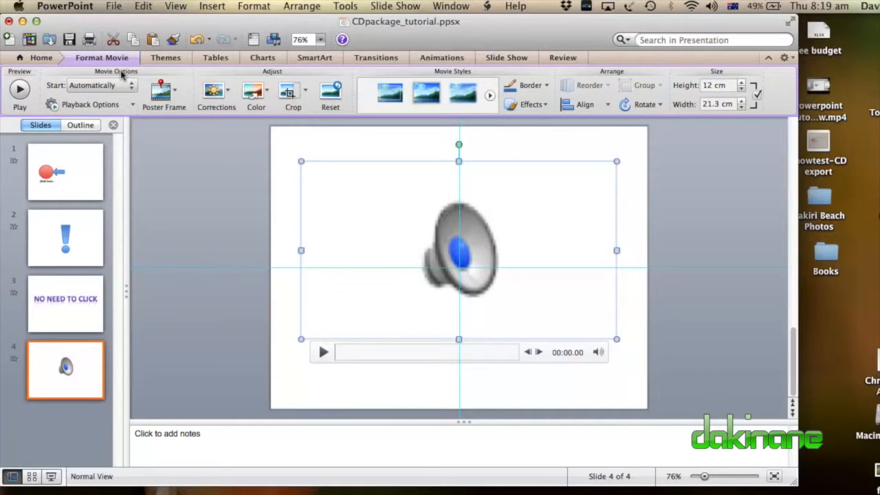
Set Up Show as Browsed at a kiosk, looping continuously, over slides 1 to 4, and apply it
left_click(396, 7)
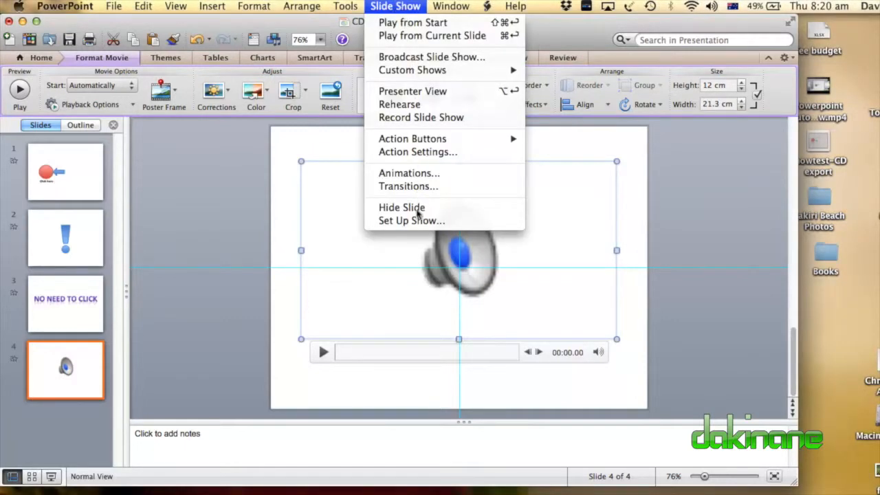
left_click(412, 221)
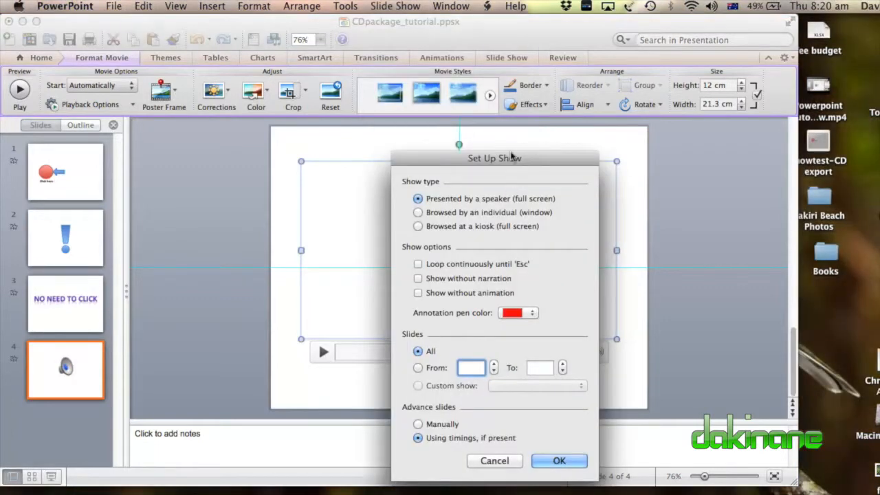
left_click_drag(513, 157, 463, 68)
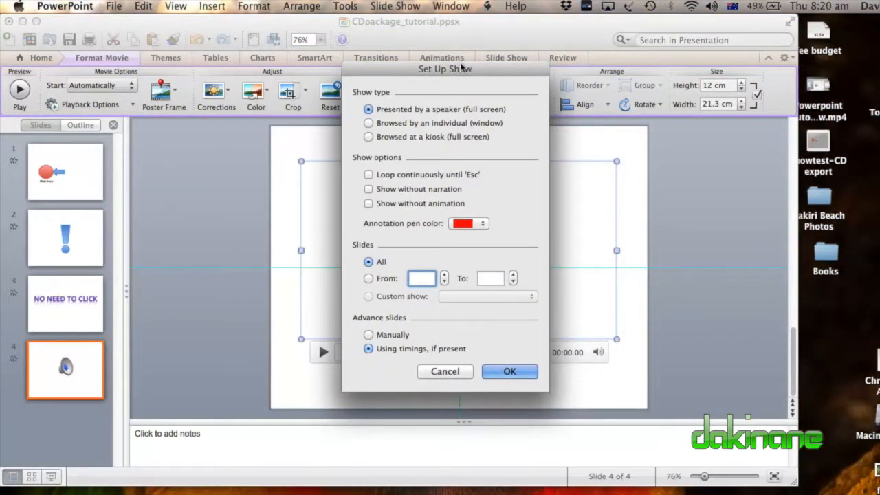
left_click(368, 174)
left_click(369, 136)
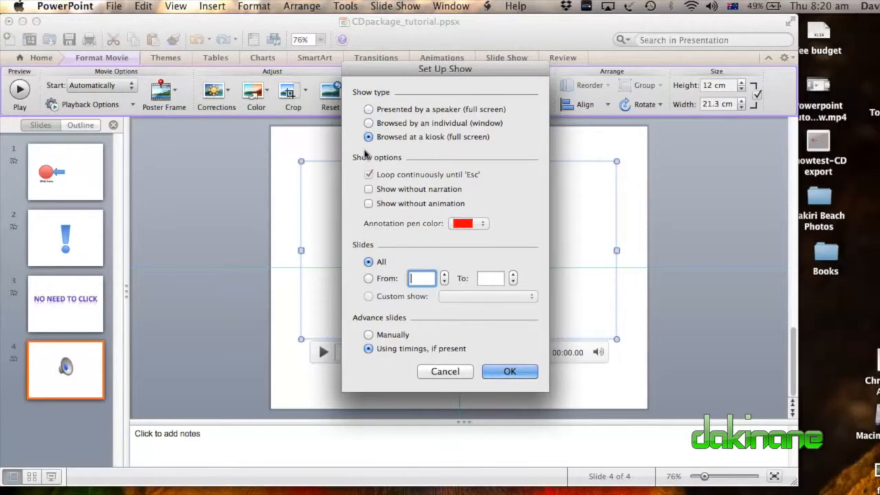
left_click(368, 278)
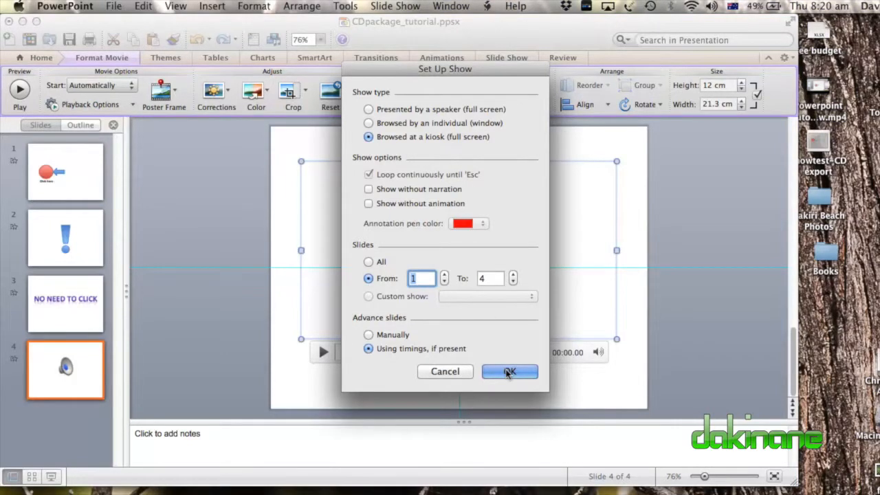
left_click(509, 372)
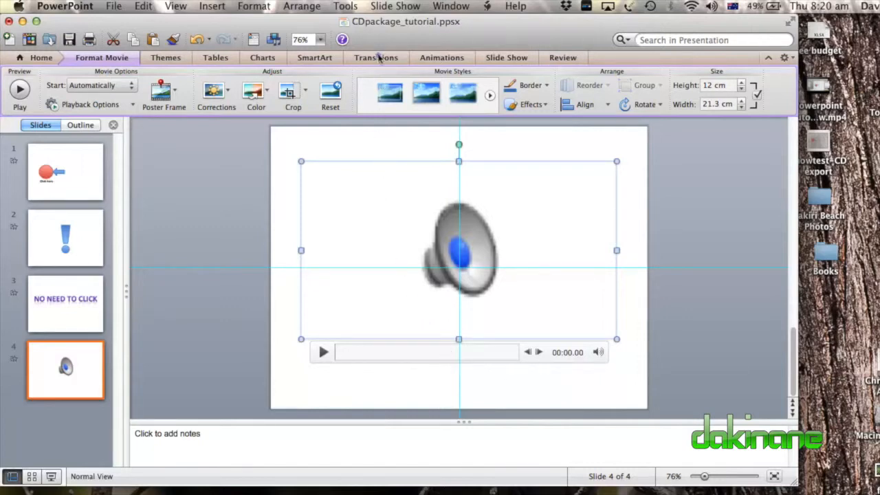
left_click(378, 57)
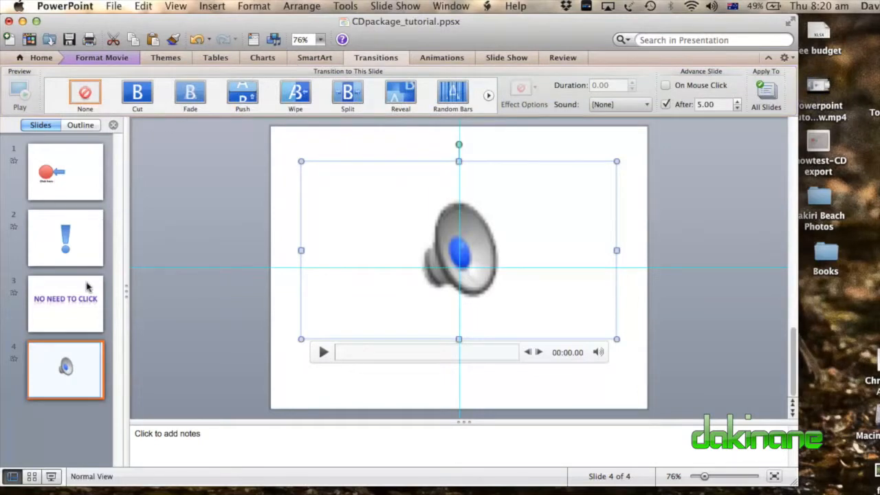
left_click(81, 363)
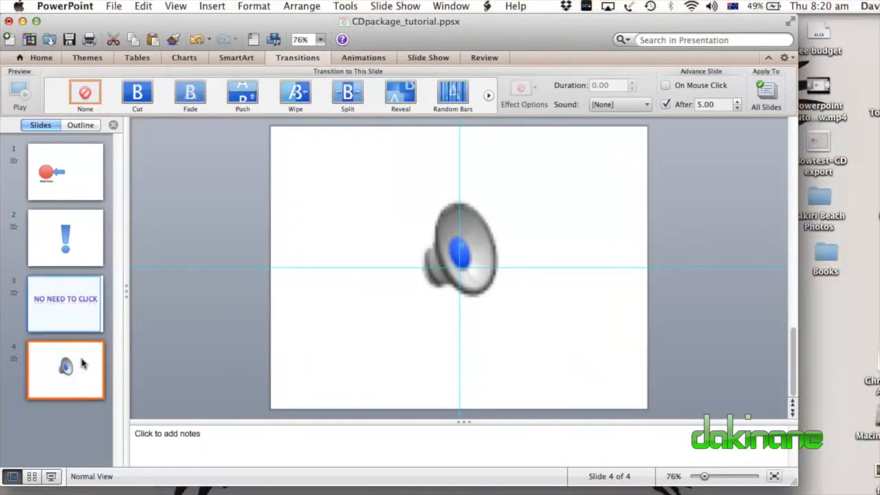
left_click(91, 311)
left_click(65, 240)
left_click(68, 186)
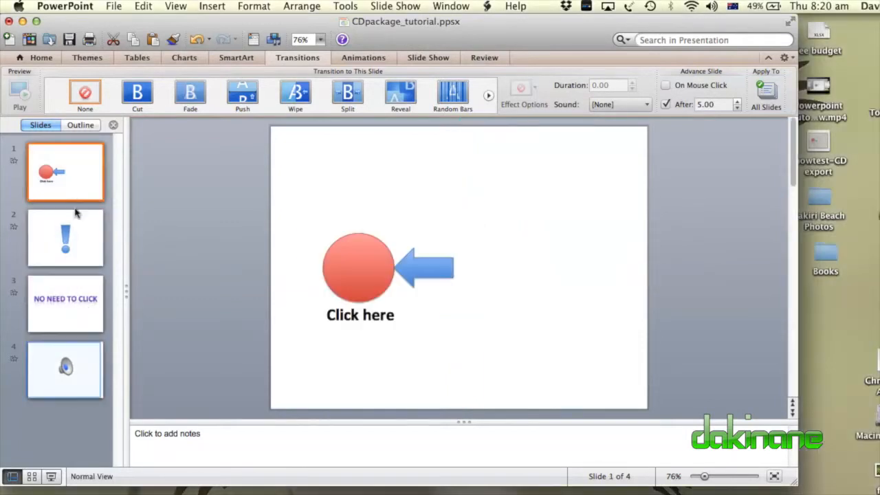
left_click(79, 371)
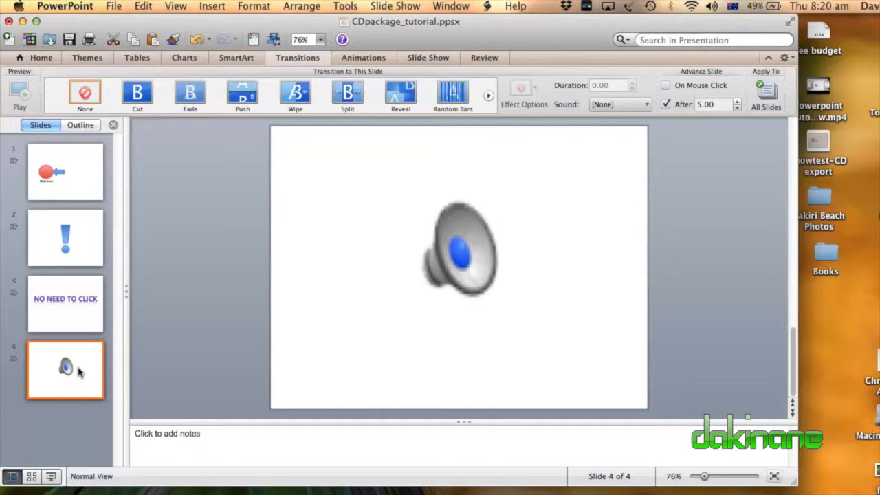
key("super+shift+Return")
left_click(394, 5)
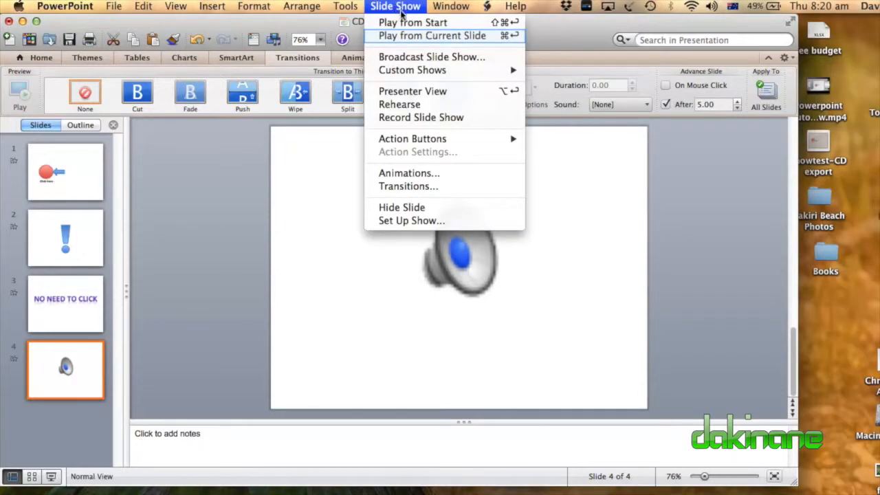
left_click(403, 35)
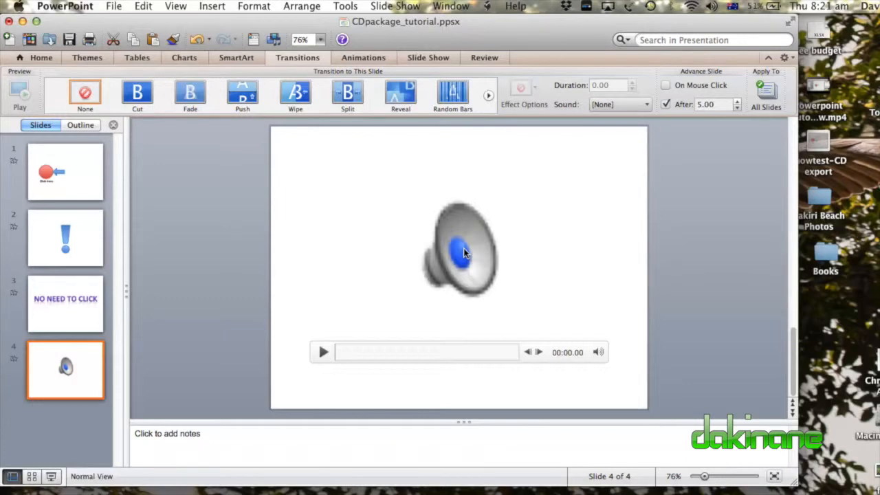
key("super+s")
Review the Save As options showing PowerPoint Show (.ppsx), cancel, and bring up the Slide Show menu
left_click(114, 7)
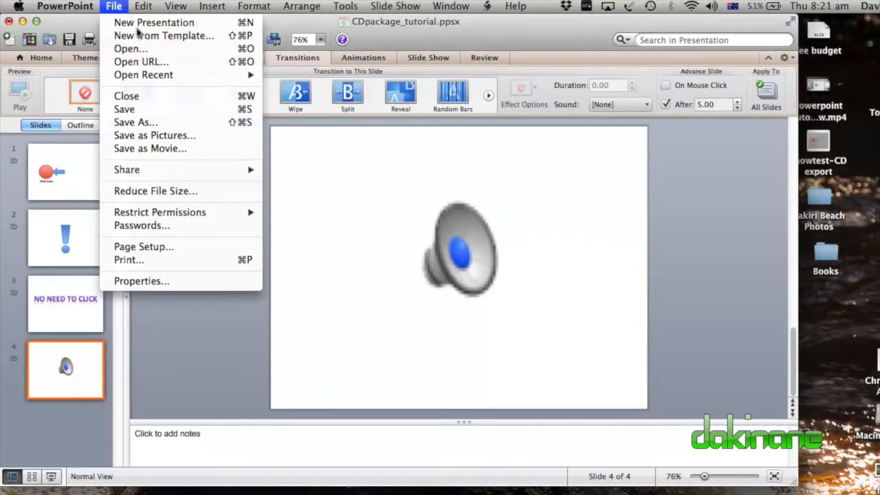
left_click(150, 124)
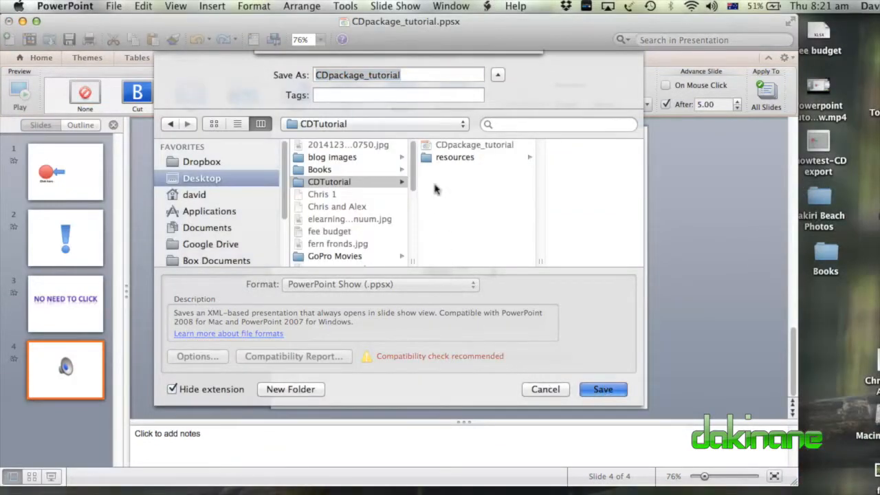
left_click(545, 389)
left_click(392, 5)
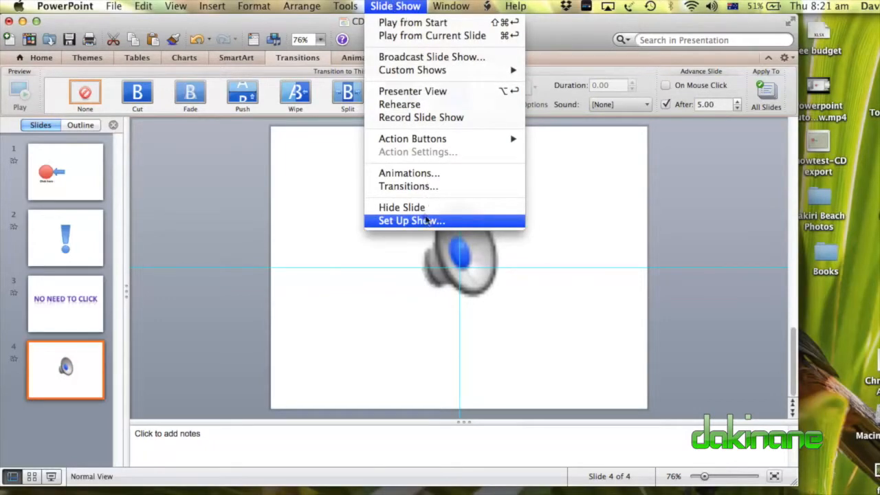
Confirm the kiosk show setup with timed advance in Set Up Show
left_click(426, 220)
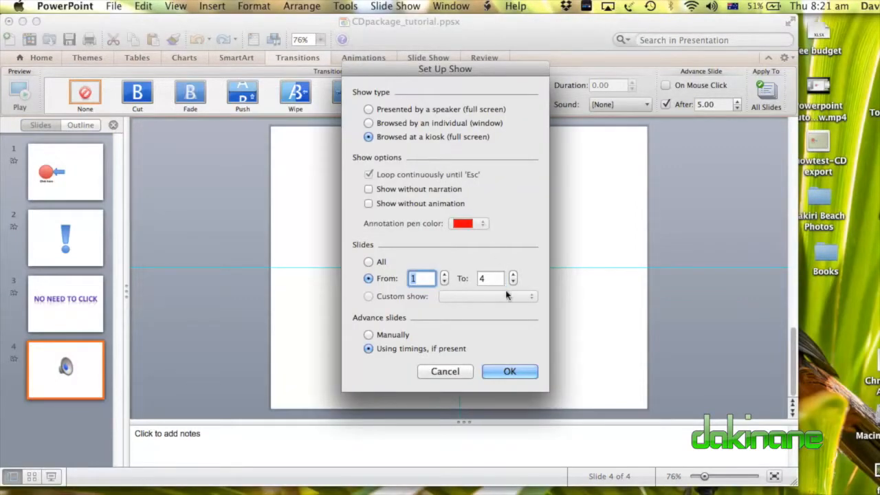
left_click(509, 372)
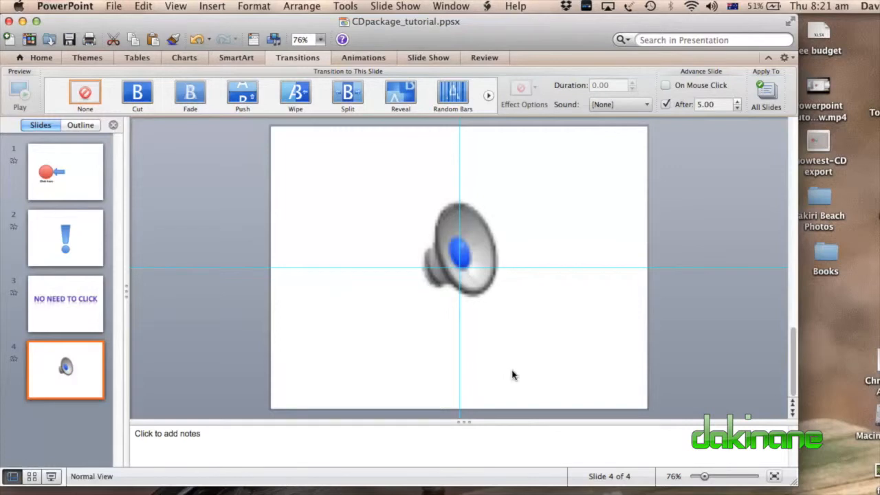
Click through all four slides to review them, then save the presentation
left_click(74, 170)
left_click(93, 236)
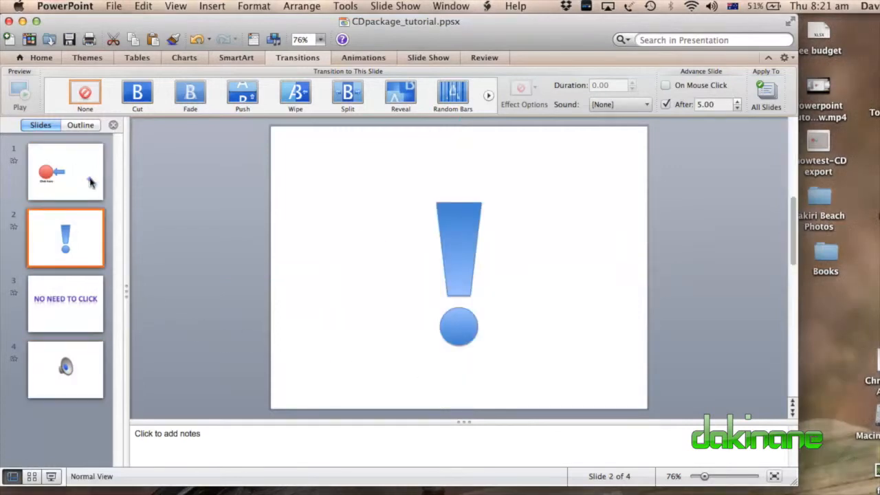
left_click(90, 182)
left_click(90, 229)
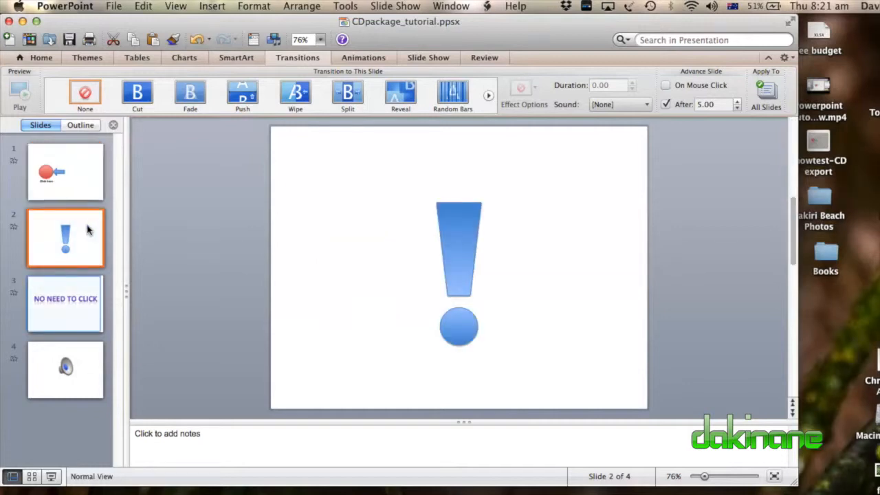
left_click(82, 308)
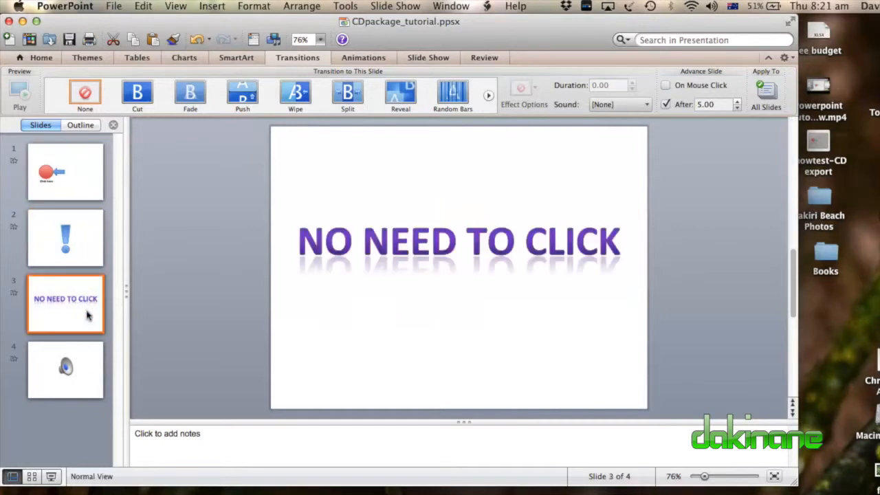
left_click(92, 373)
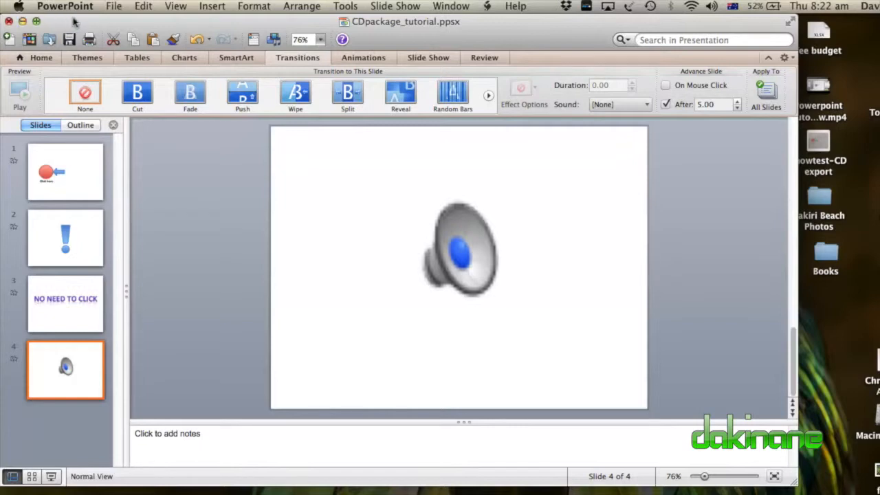
key("super+s")
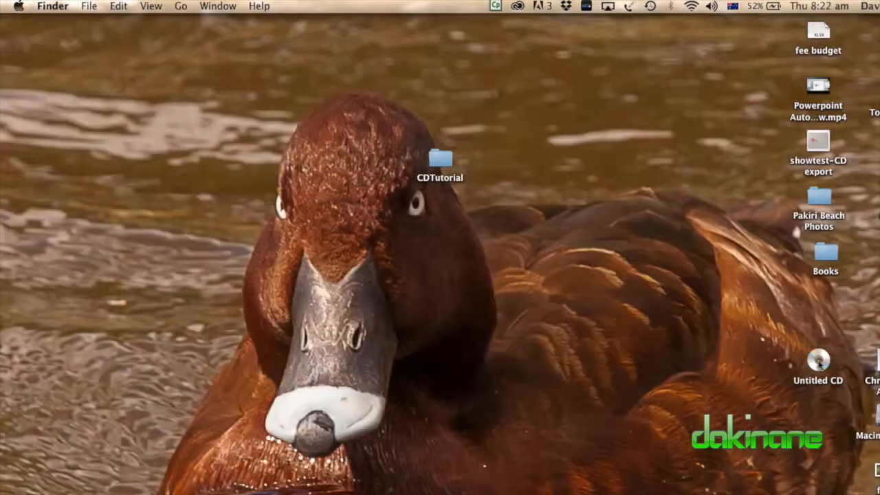
Open the blank Untitled CD and the CDTutorial folder in Finder windows arranged side by side
left_click_drag(818, 358, 295, 157)
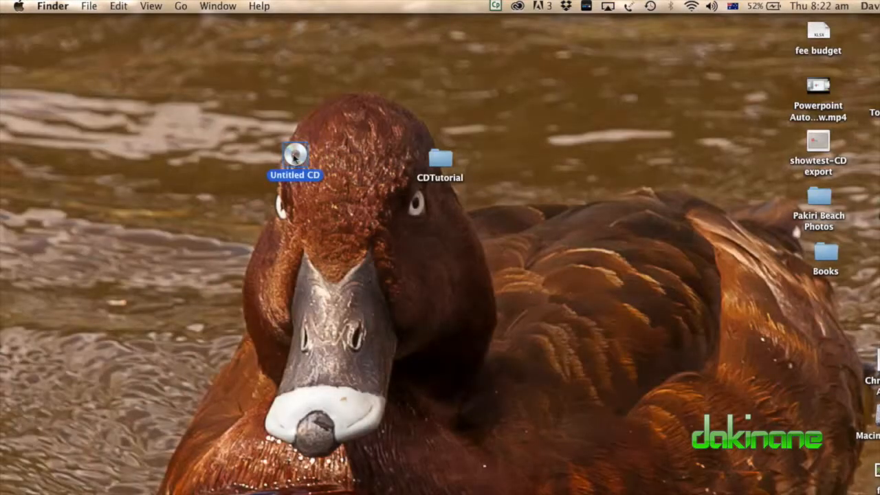
double_click(296, 156)
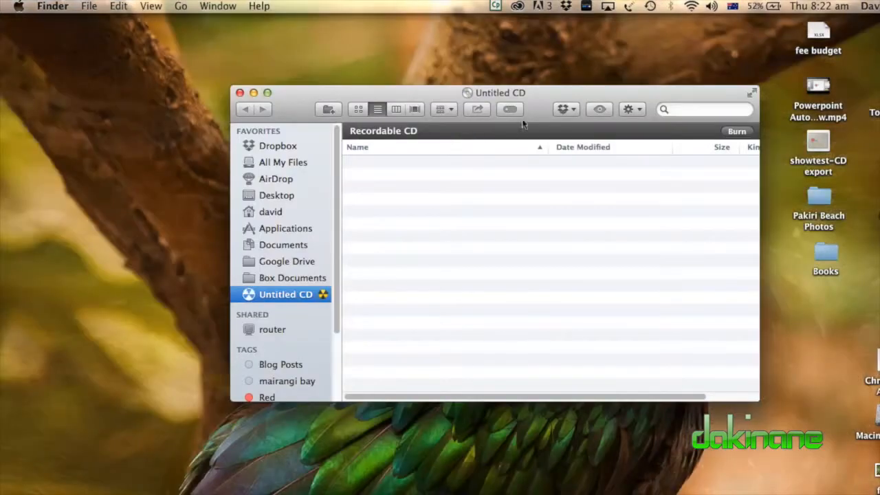
left_click_drag(534, 98, 323, 198)
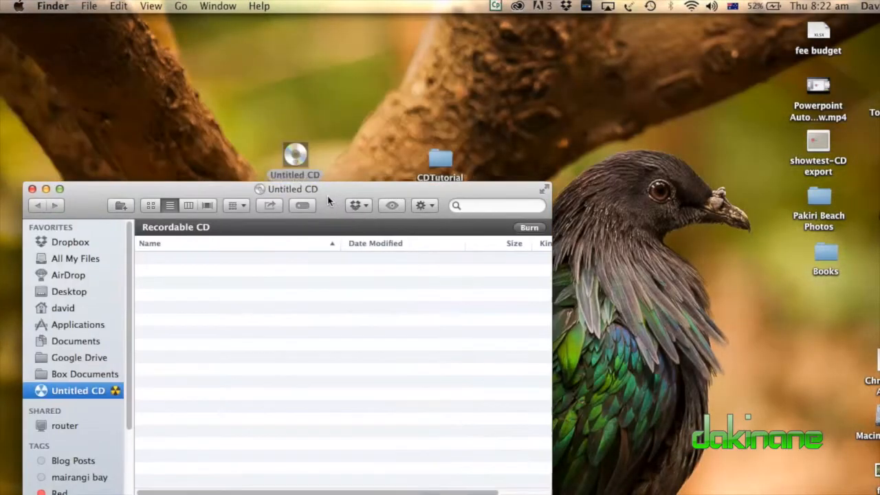
left_click_drag(439, 165, 708, 113)
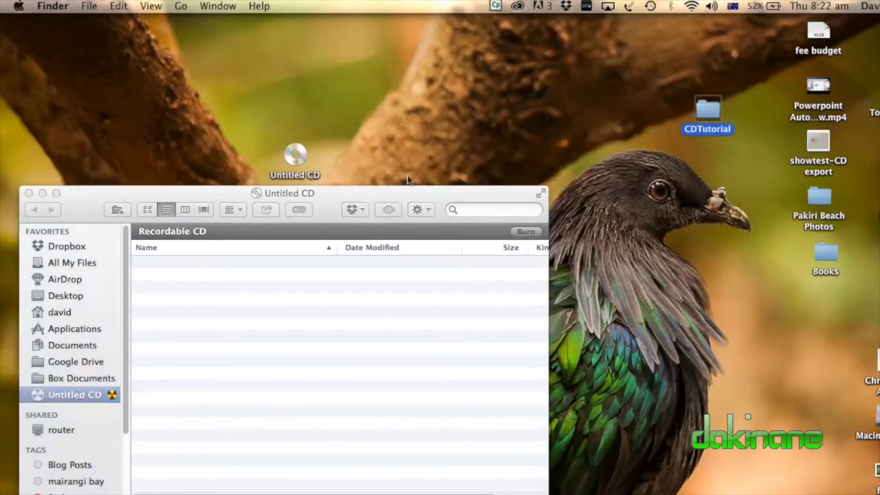
left_click_drag(406, 194, 415, 49)
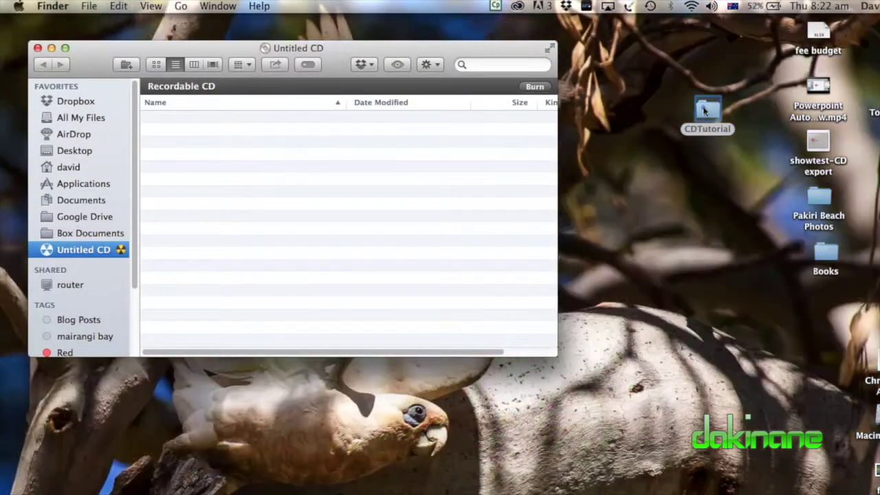
double_click(708, 110)
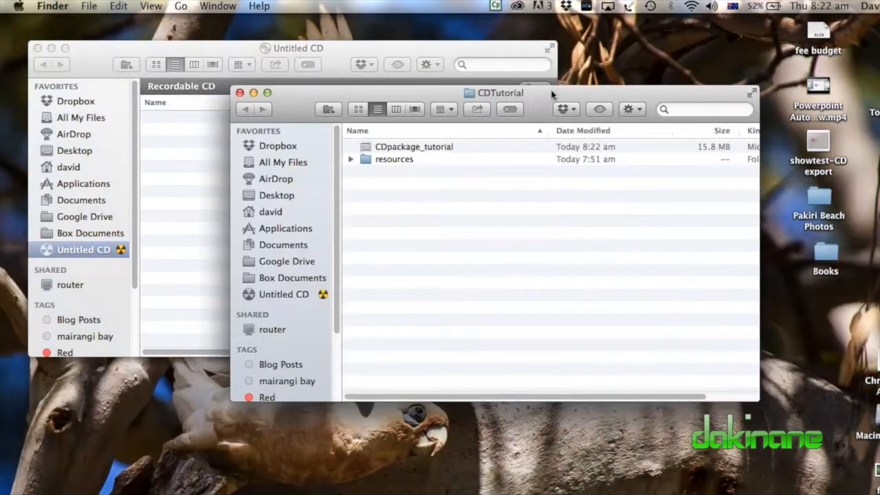
left_click_drag(554, 94, 653, 145)
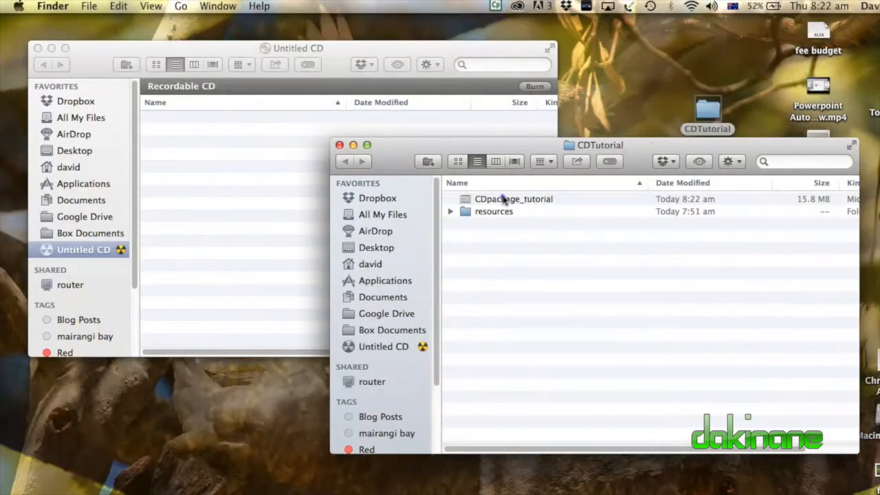
Select CDpackage_tutorial and the resources folder and drag them toward the Untitled CD window
left_click(506, 199)
left_click(488, 213, "shift")
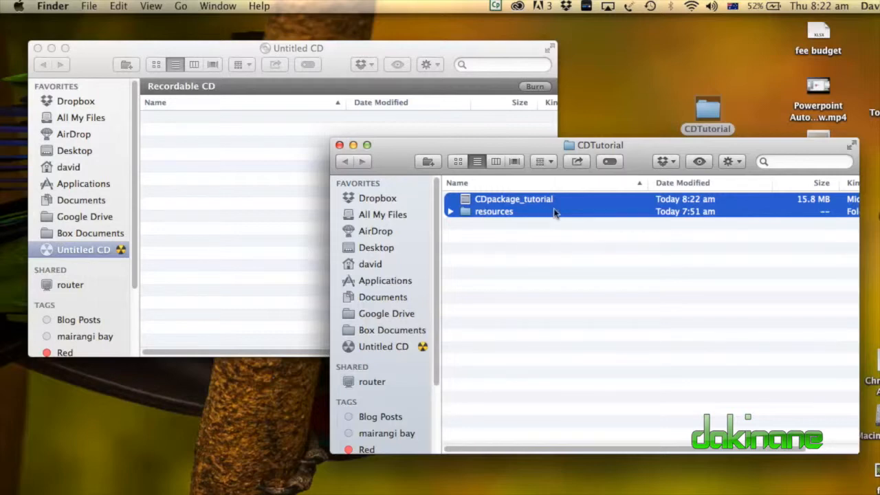
left_click_drag(555, 213, 348, 196)
Drop both items onto the Untitled CD, close CDTutorial and start the burn named Autoplay presentation
left_click_drag(216, 130, 190, 122)
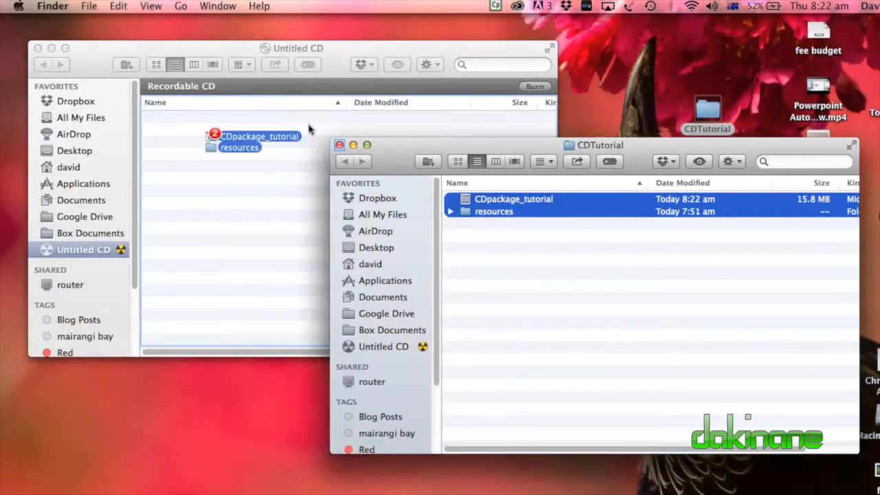
left_click(340, 145)
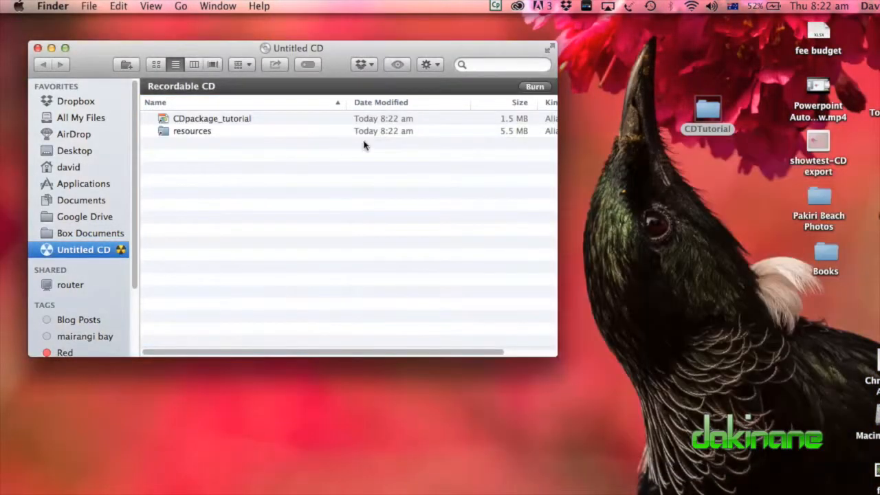
left_click(535, 87)
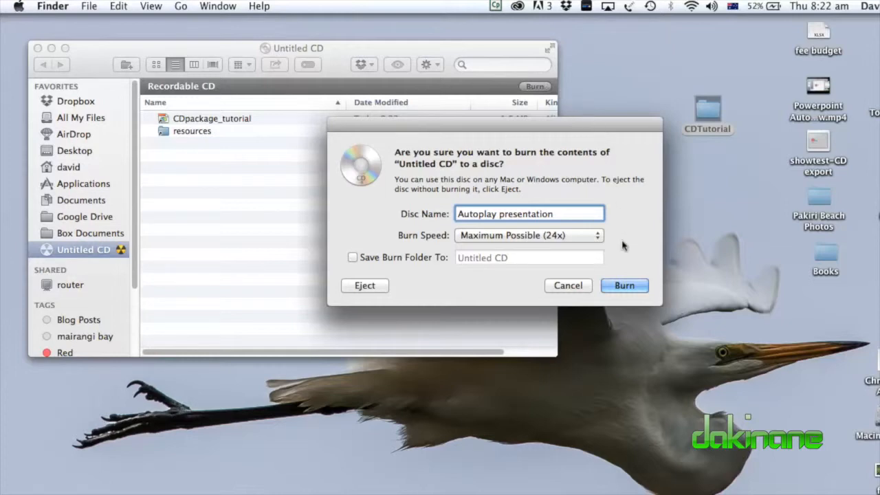
Confirm burning the blank CD as 'Autoplay presentation' and let the burn complete
left_click(624, 286)
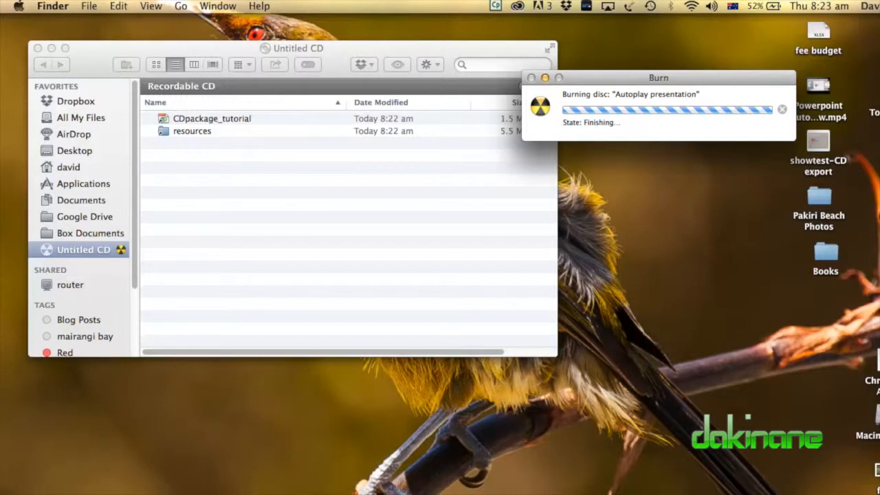